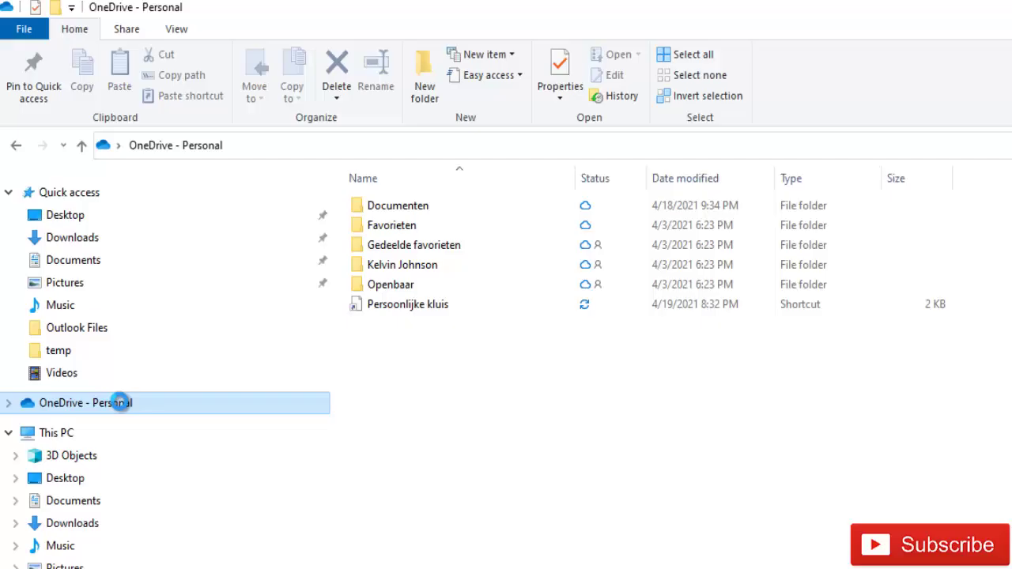
- Set OneDrive - Personal to Always keep on this device
right_click(114, 468)
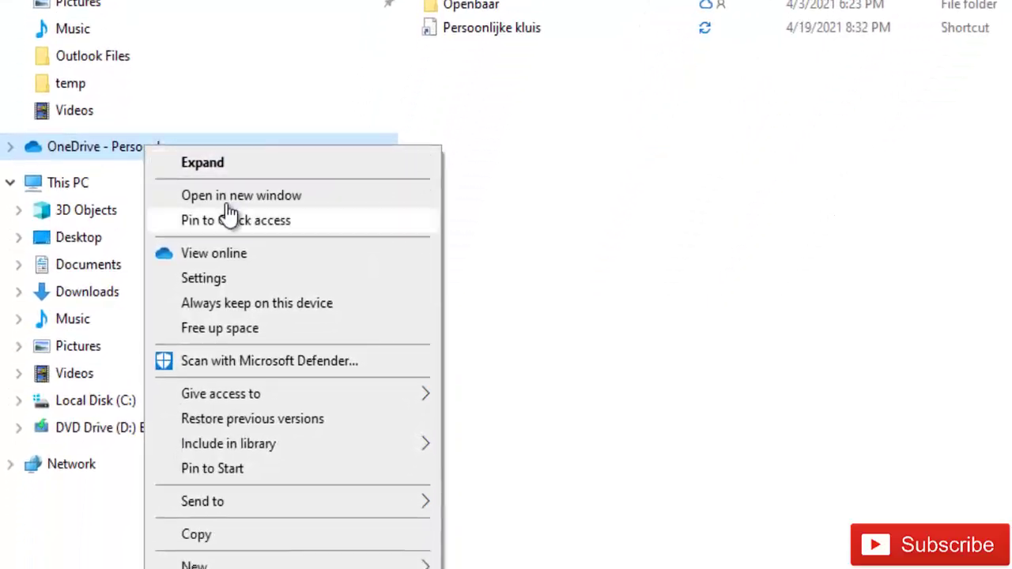
click(266, 307)
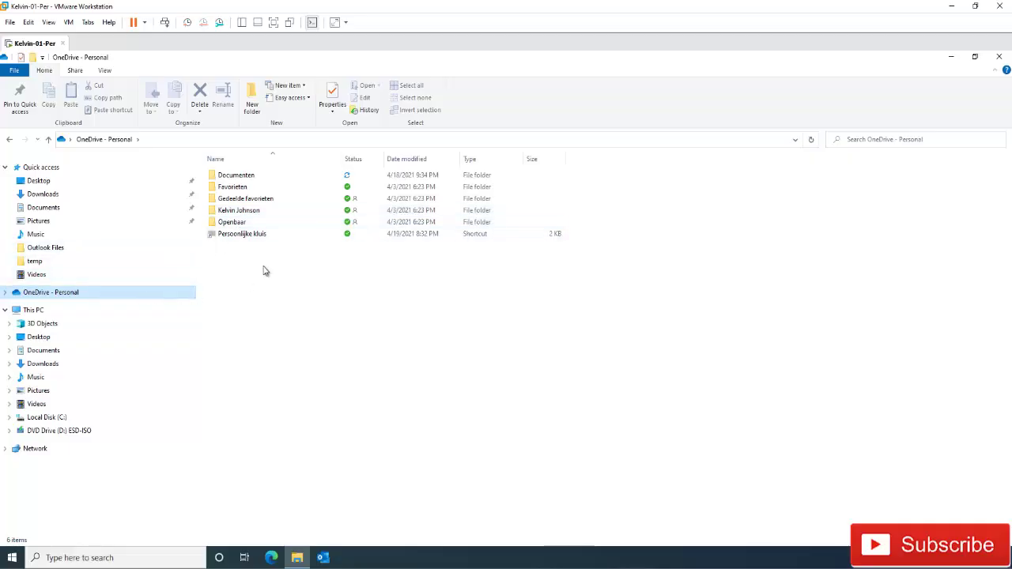
- Check in This PC that Local Disk (C:) has 65.7 GB free of 99.4 GB
click(48, 416)
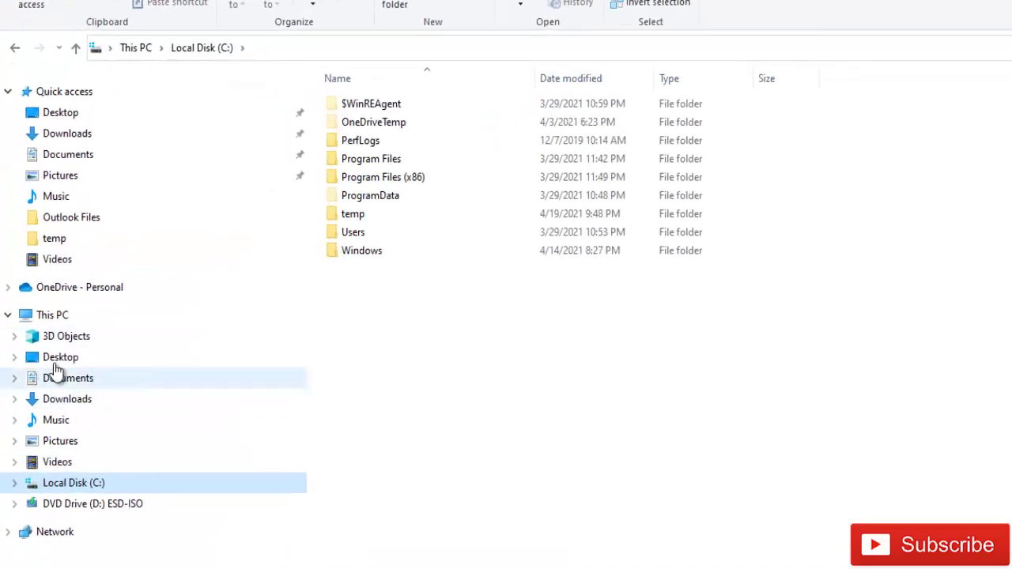
click(52, 316)
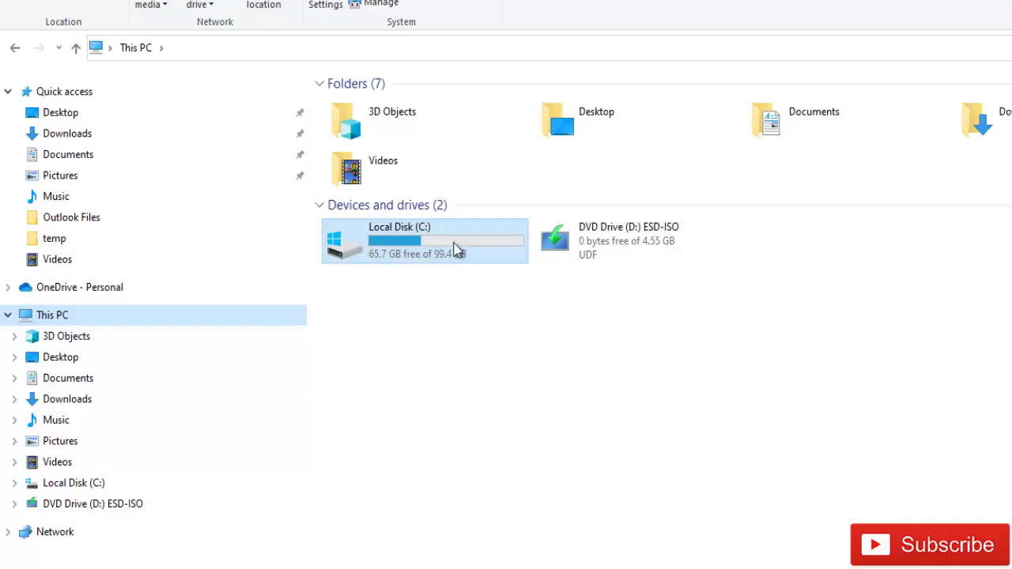
mouse_move(442, 245)
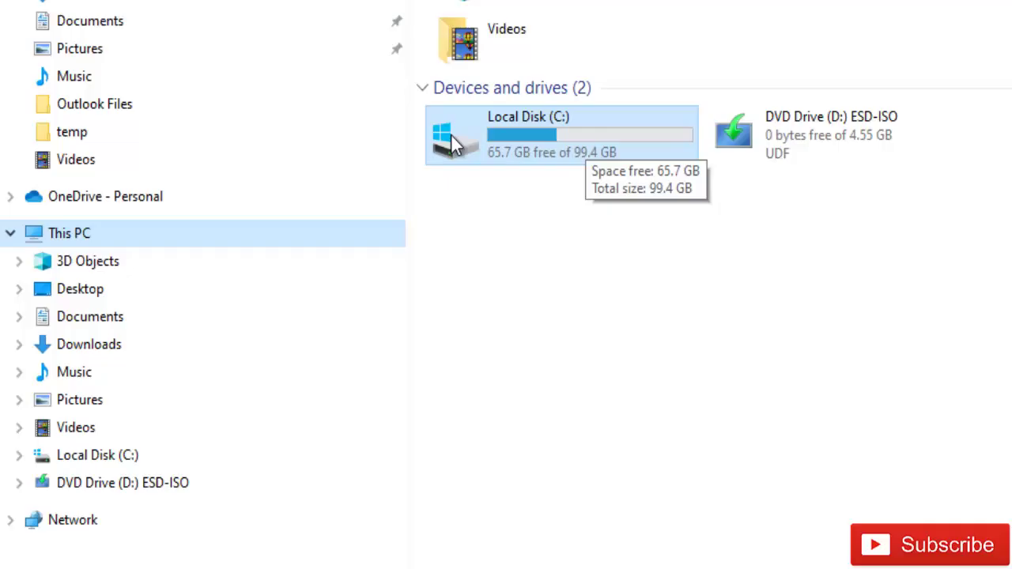
- Run Free up space on OneDrive - Personal, repeating it from the folder view
right_click(129, 136)
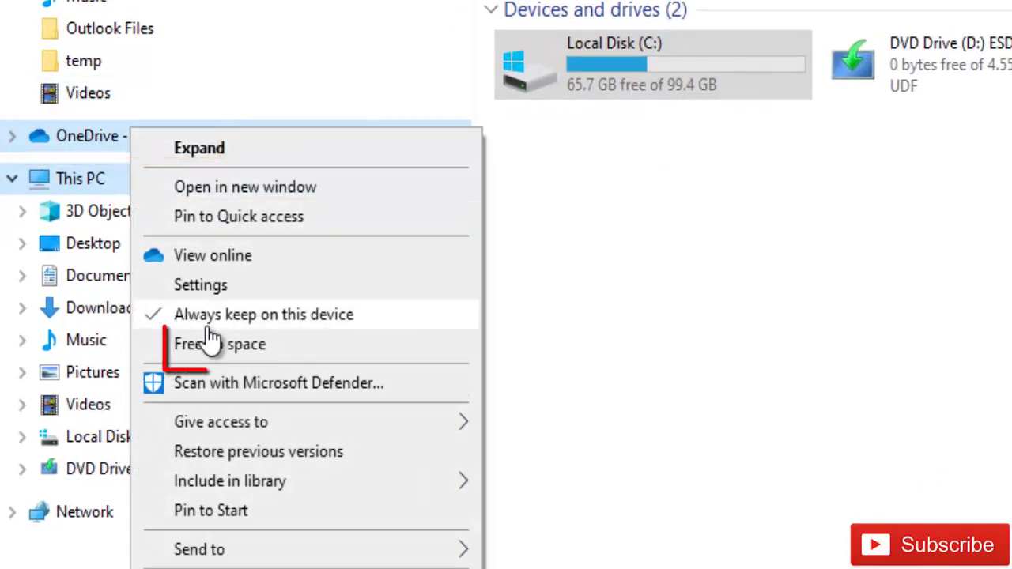
click(308, 355)
click(174, 136)
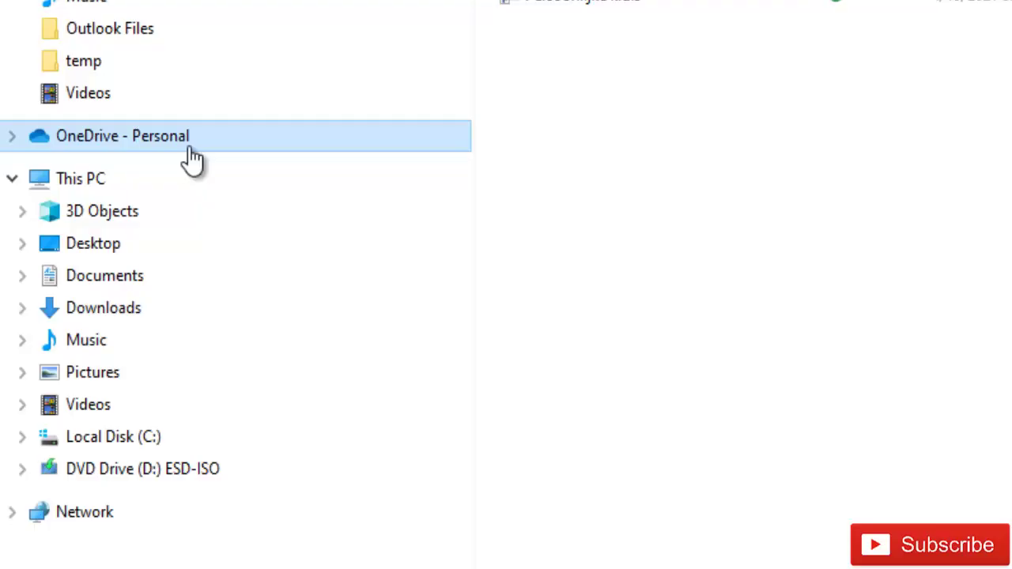
right_click(190, 154)
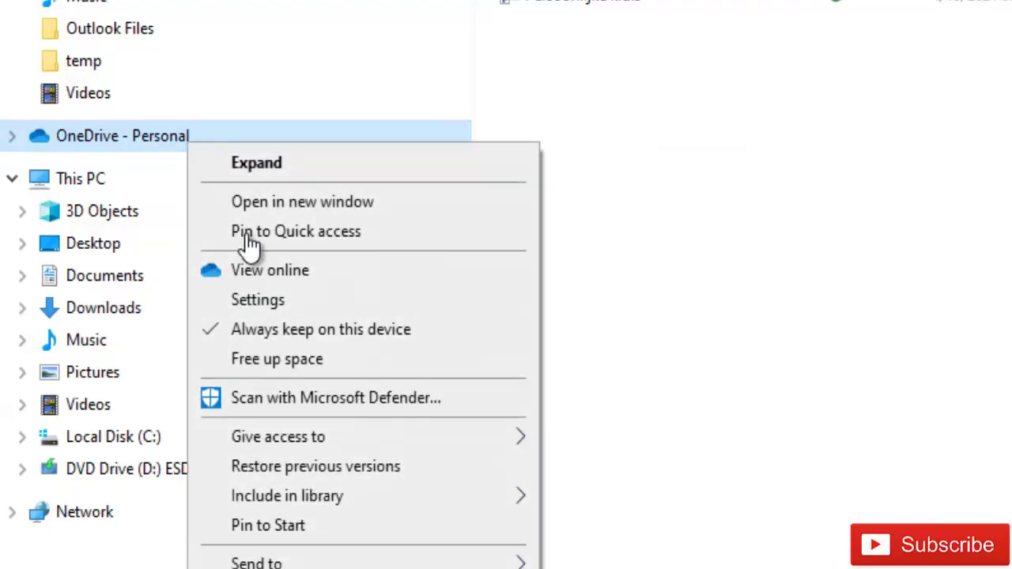
click(281, 360)
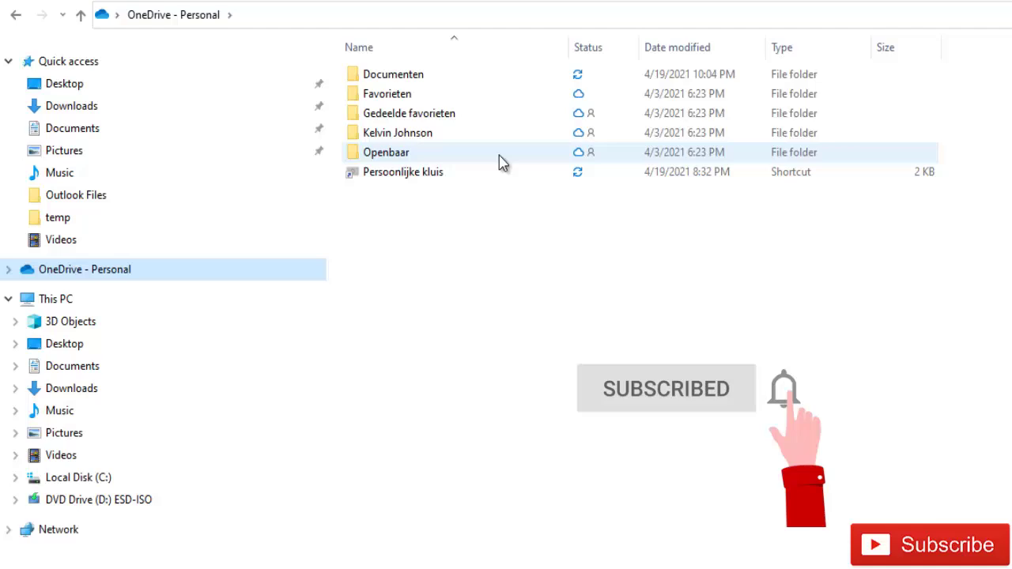
mouse_move(534, 186)
double_click(427, 74)
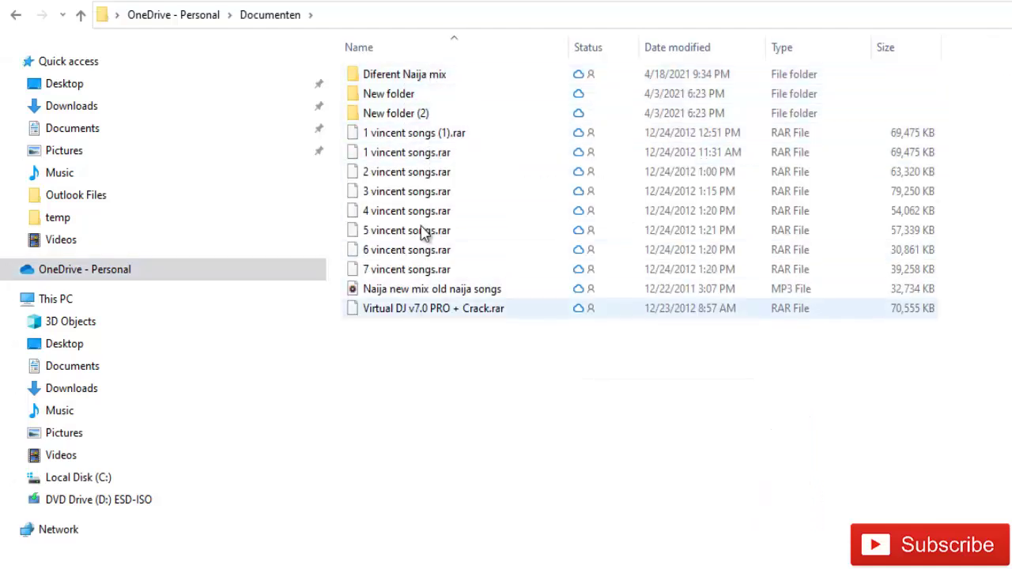
click(199, 15)
double_click(403, 98)
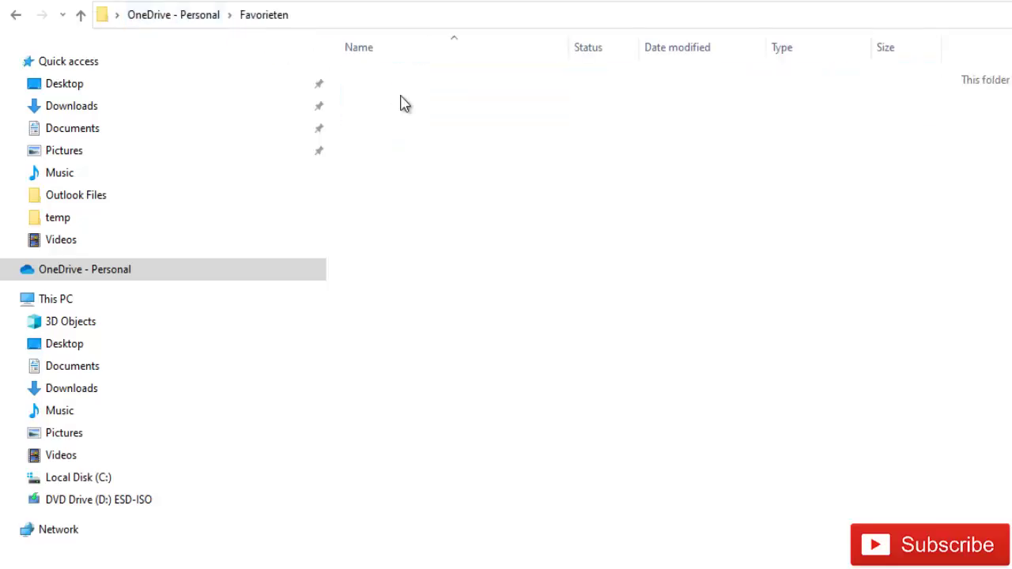
click(197, 17)
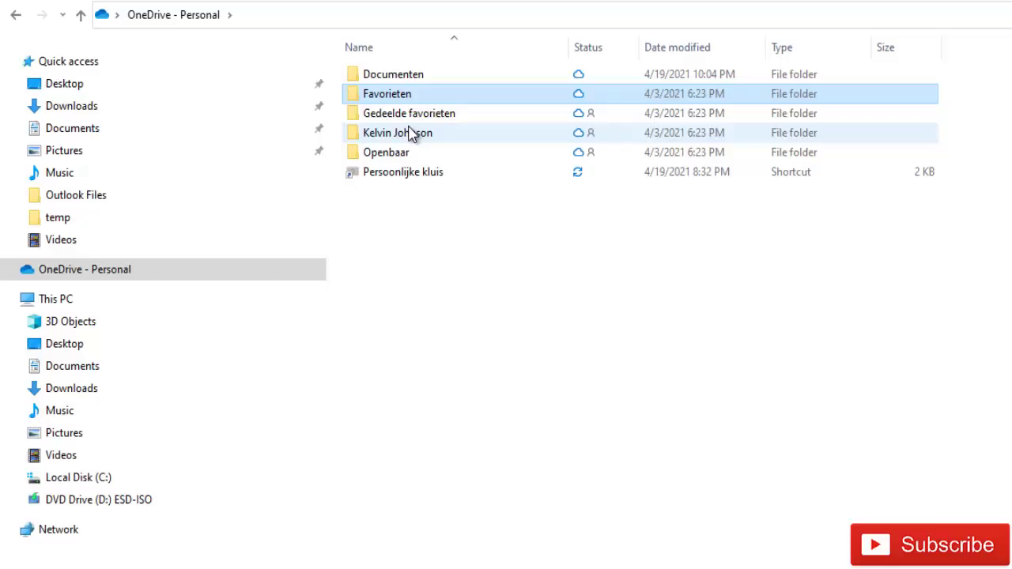
double_click(419, 115)
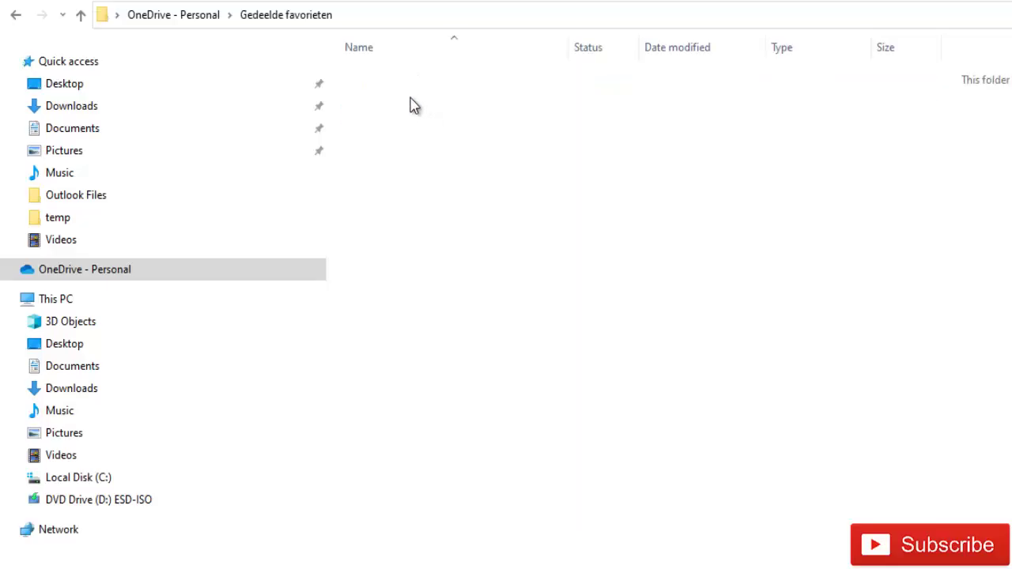
click(190, 14)
double_click(393, 135)
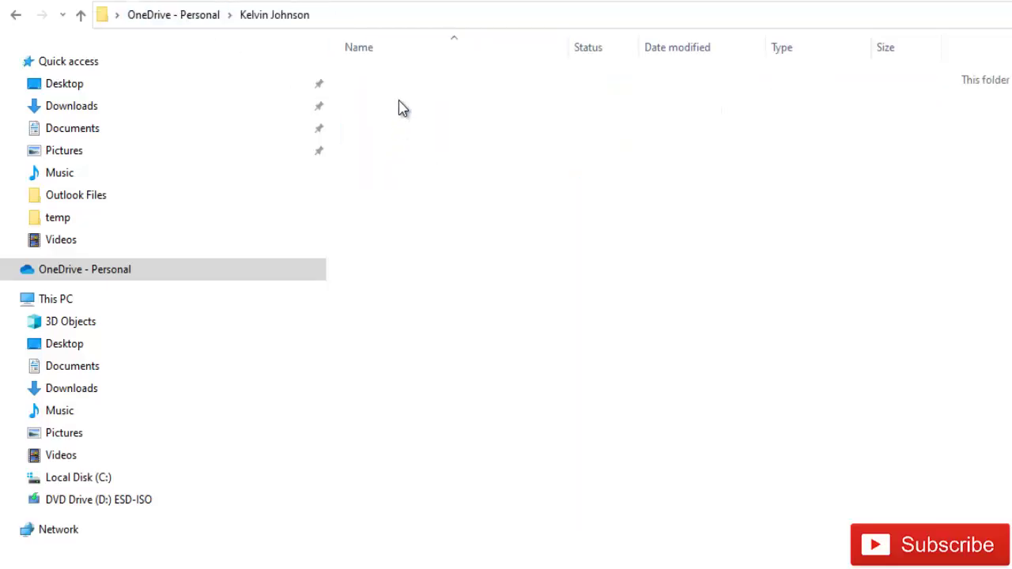
click(222, 17)
double_click(393, 152)
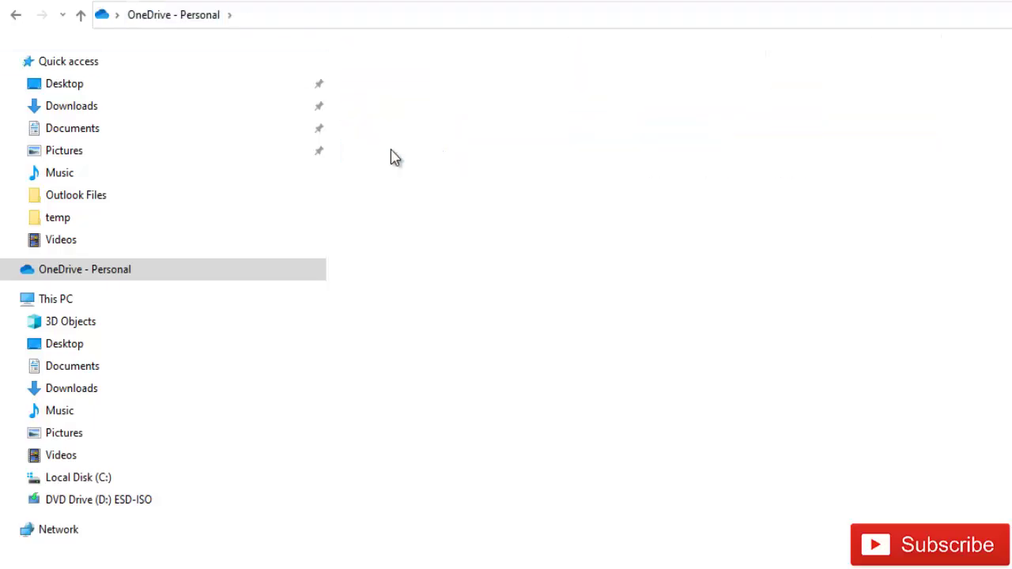
click(169, 15)
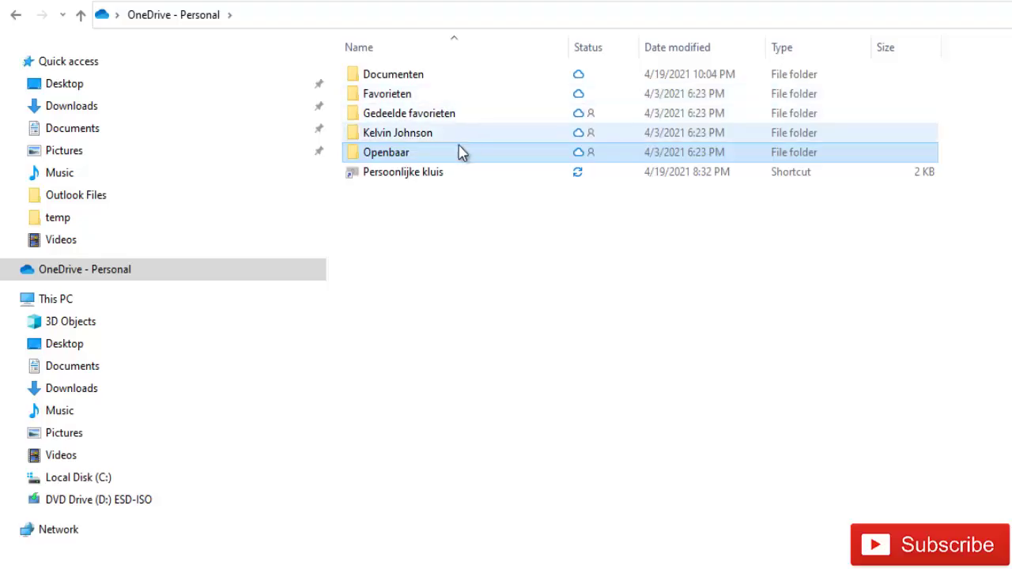
- Set the Openbaar folder to Always keep on this device and open it
right_click(432, 158)
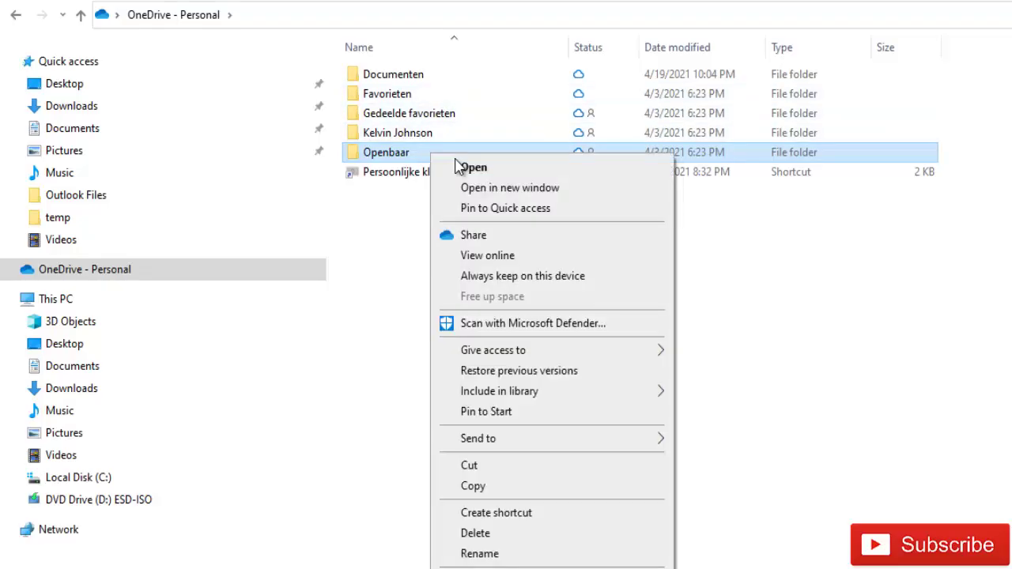
click(527, 281)
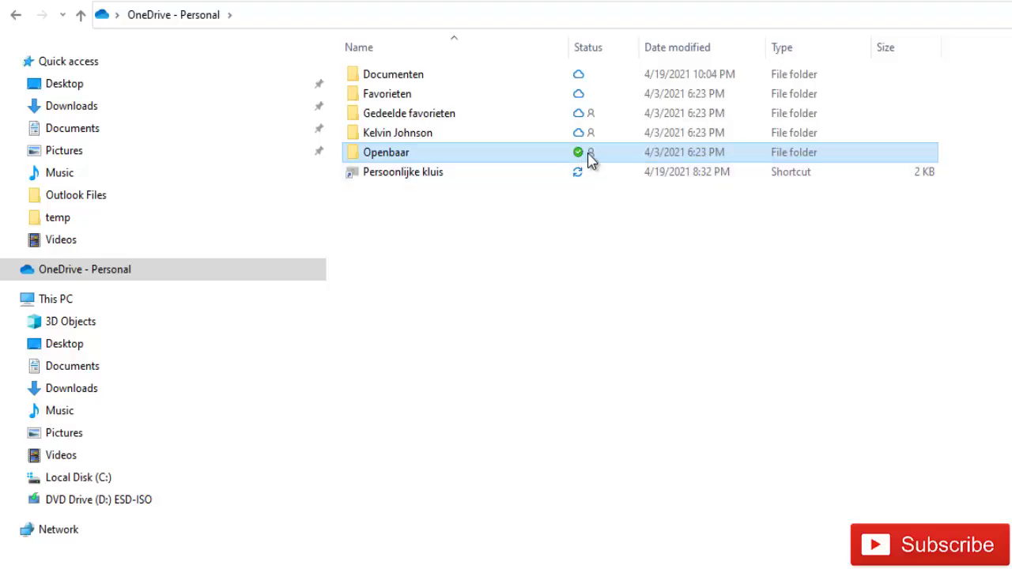
double_click(463, 156)
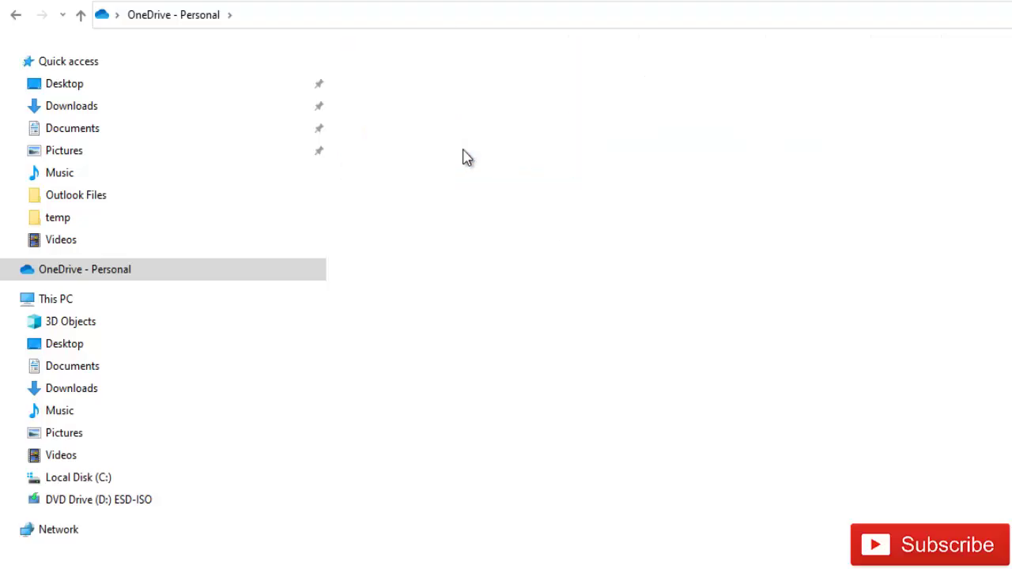
- Create a new Word document named kelvin in Openbaar
right_click(440, 150)
mouse_move(574, 467)
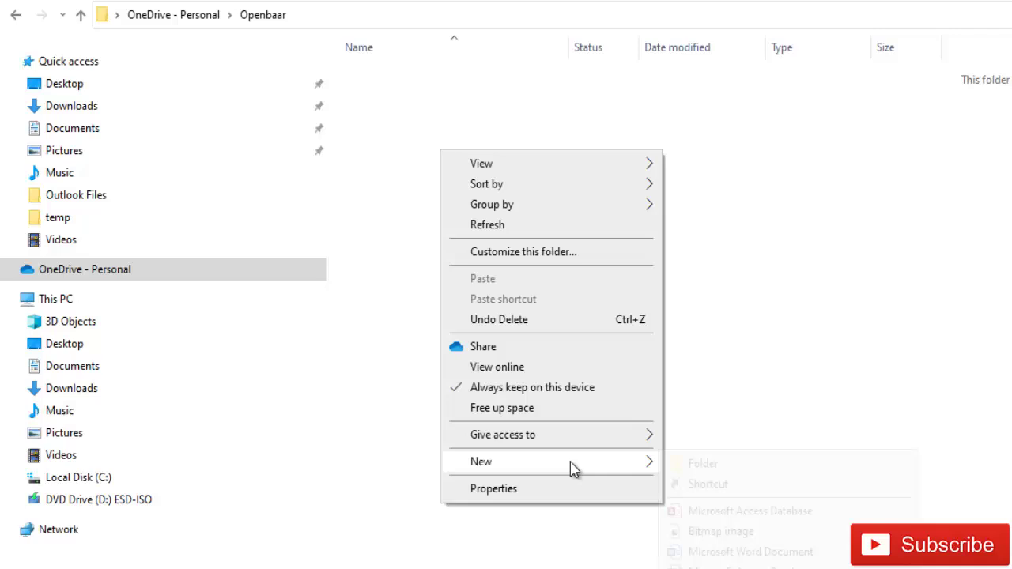
click(718, 551)
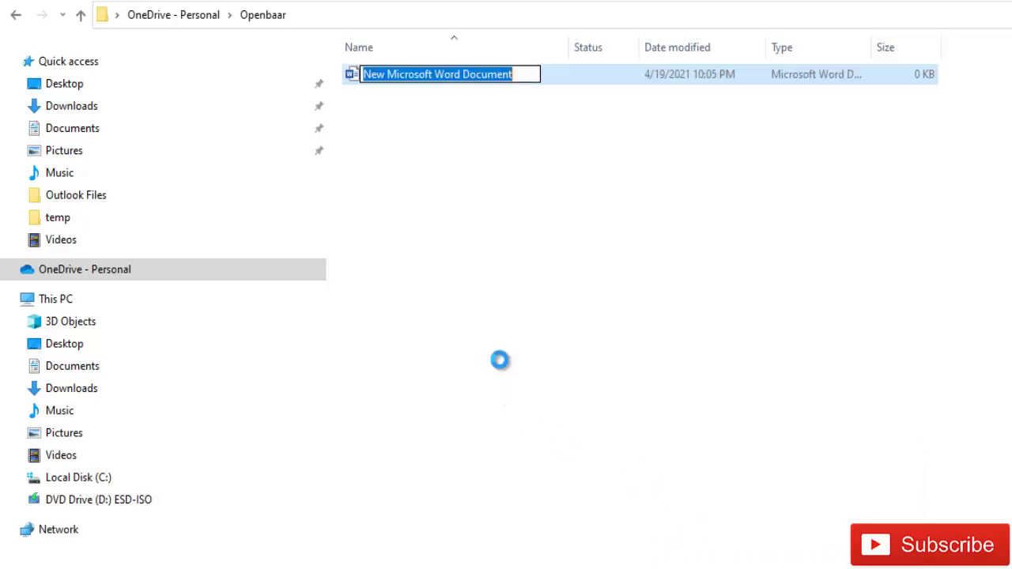
text(kelvin)
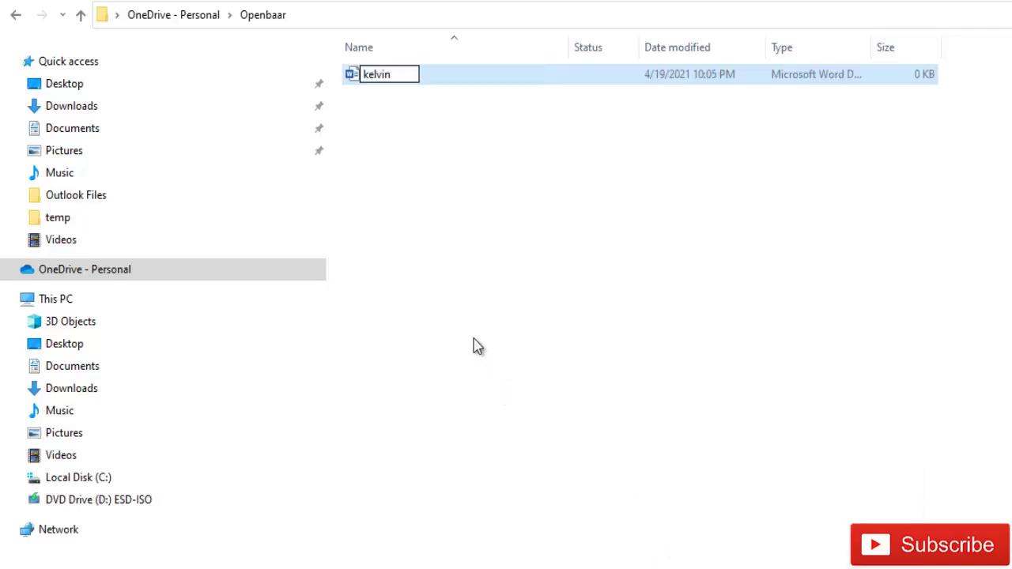
key(Return)
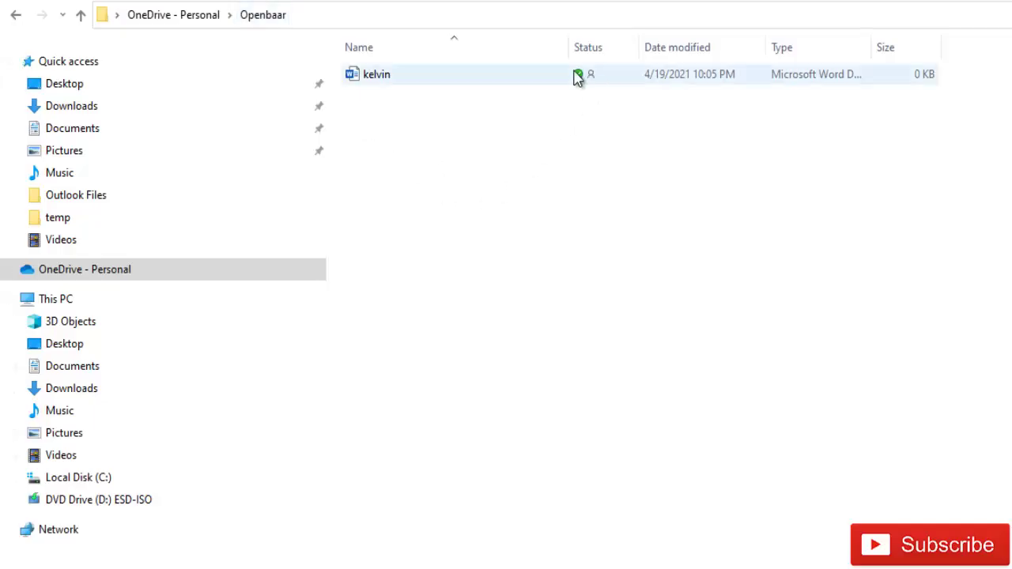
- Free up space in Openbaar so the kelvin document becomes online-only
right_click(455, 75)
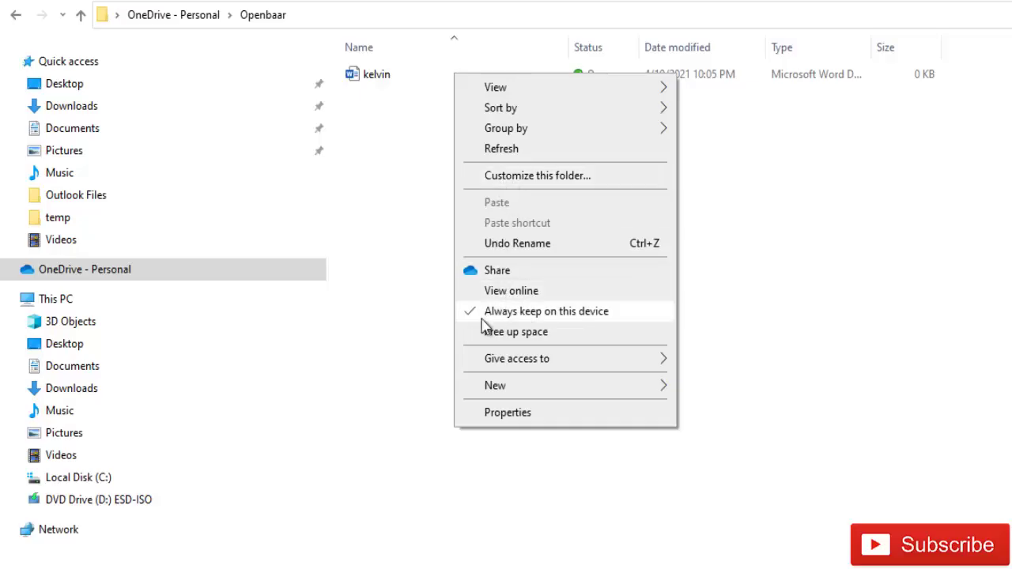
click(523, 333)
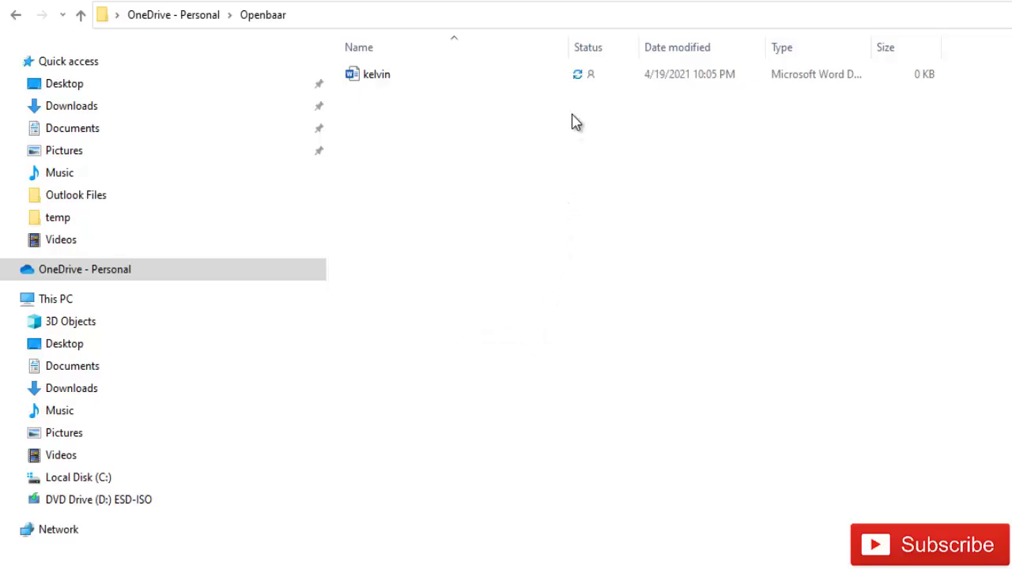
click(383, 79)
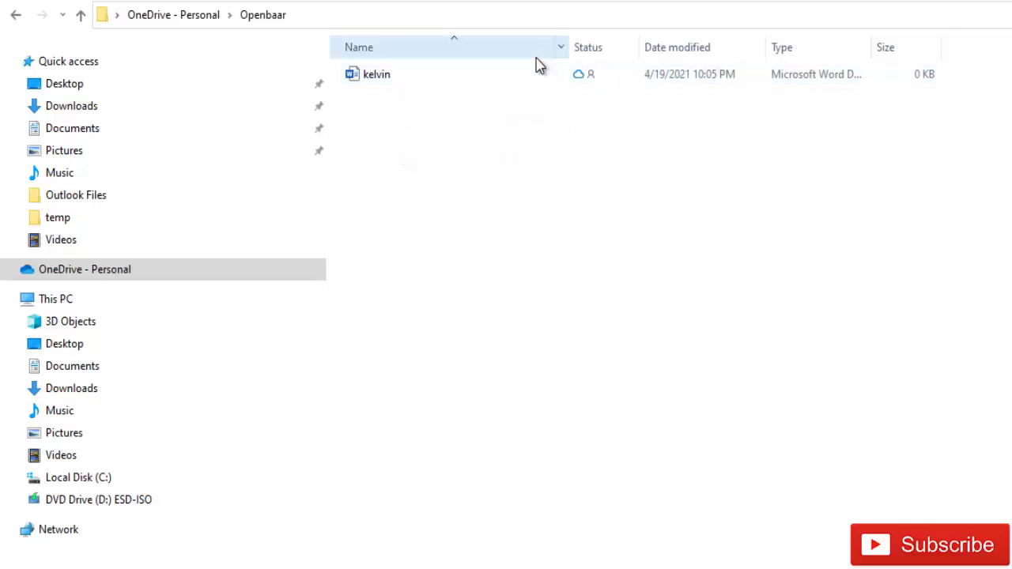
- Create a second Word document named kelvin 2 in Openbaar
right_click(431, 167)
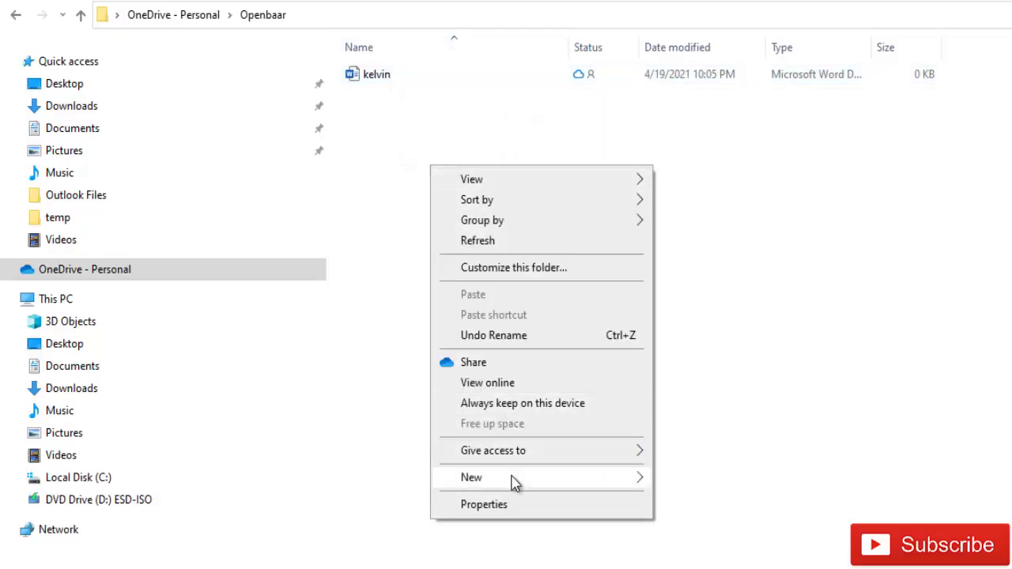
mouse_move(514, 477)
click(696, 563)
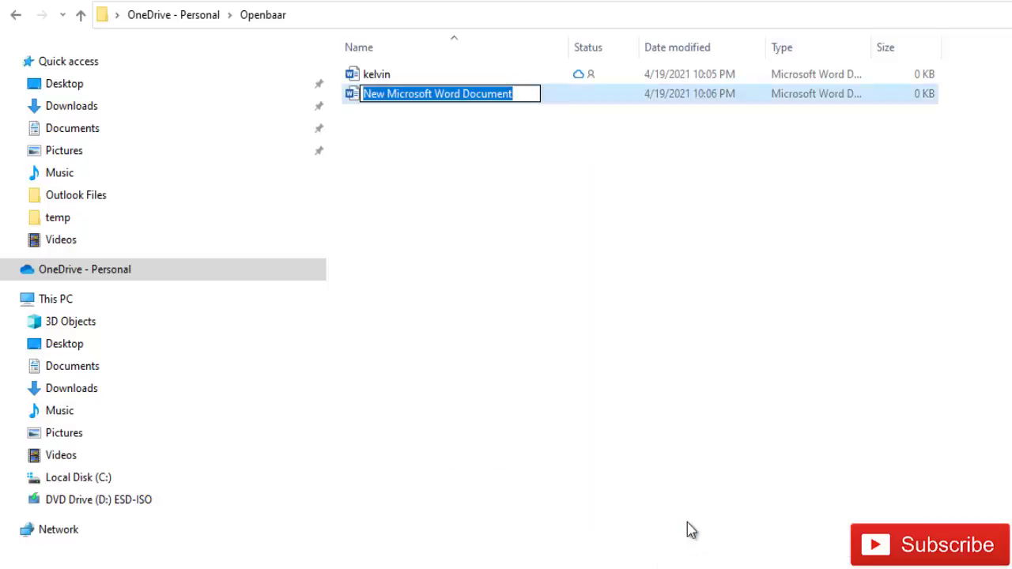
text(kelvin)
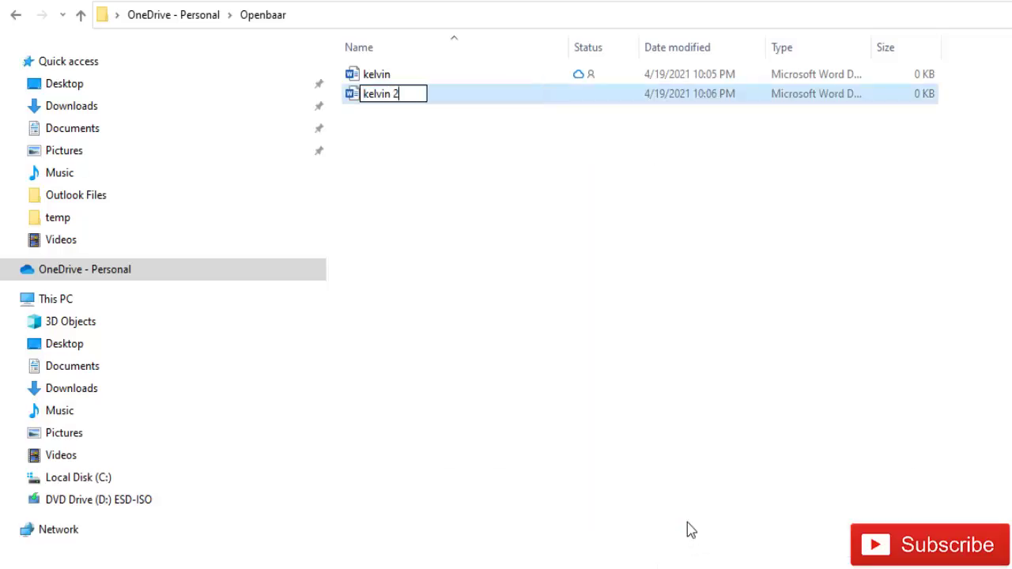
text( 2)
key(Return)
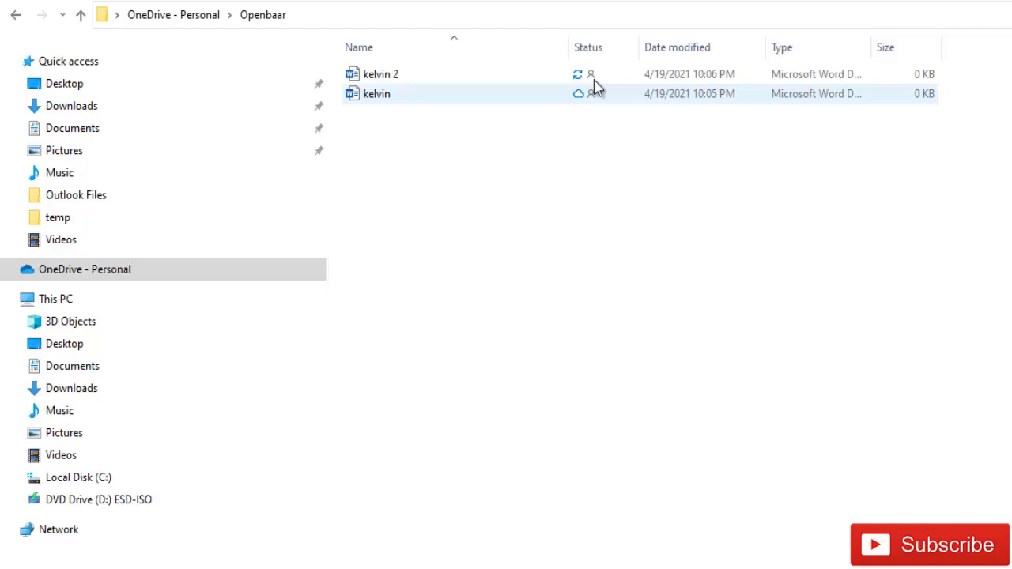